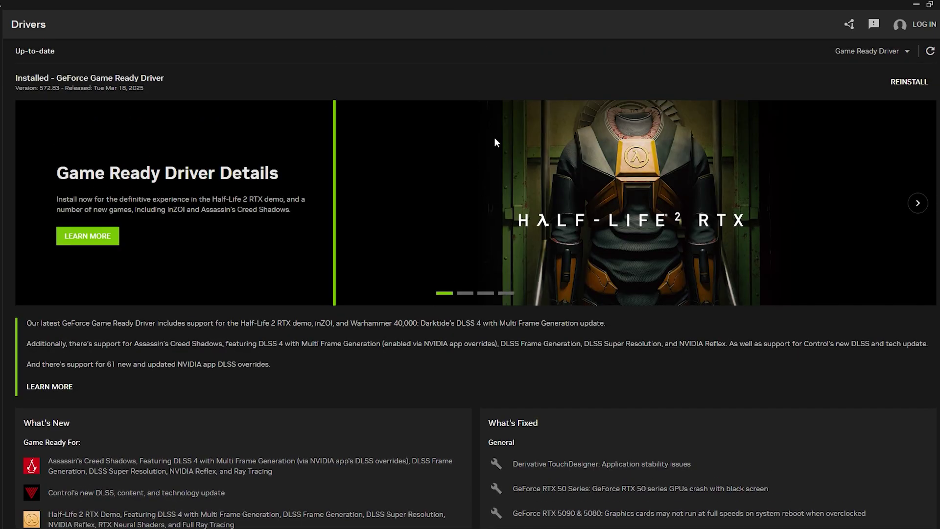
# With Game Ready Driver 572.83 installed, show the Game Ready vs Studio driver choice.
pyautogui.click(906, 52)
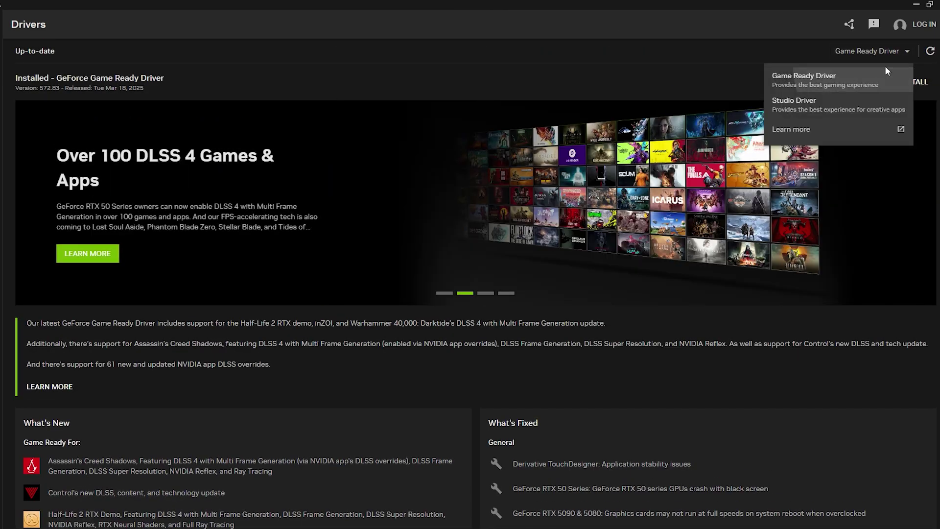
# Search '3070' and pick GeForce RTX 30 Series | GeForce RTX 3070 | Windows 11.
pyautogui.click(885, 69)
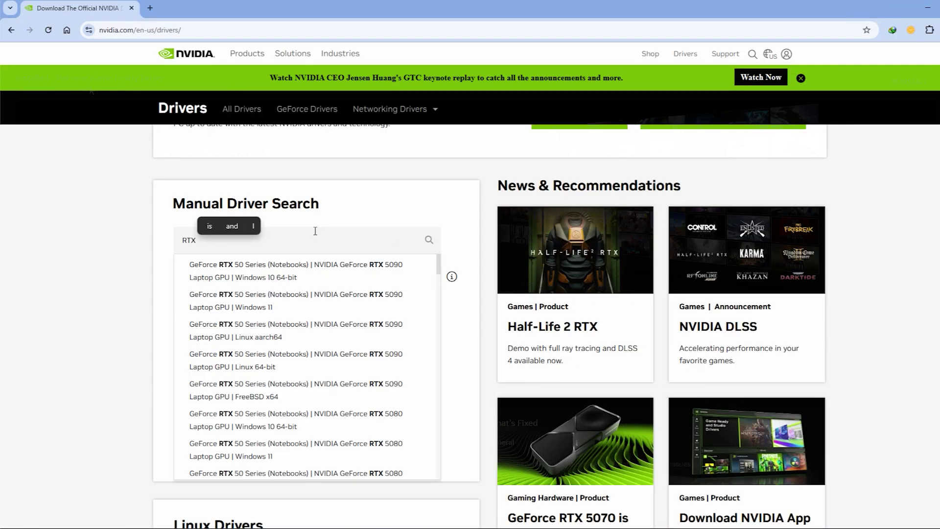
pyautogui.write('3070')
pyautogui.scroll(-1, 313, 388)
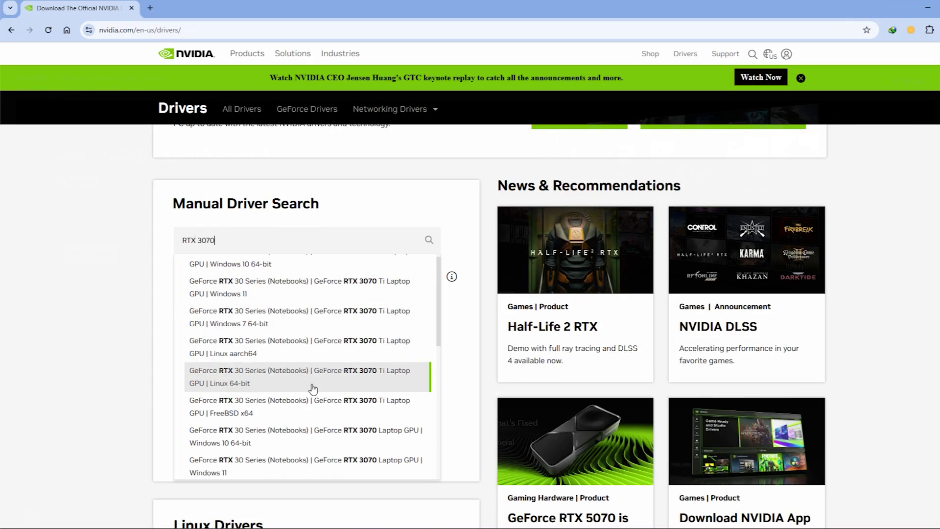
pyautogui.scroll(-3, 308, 343)
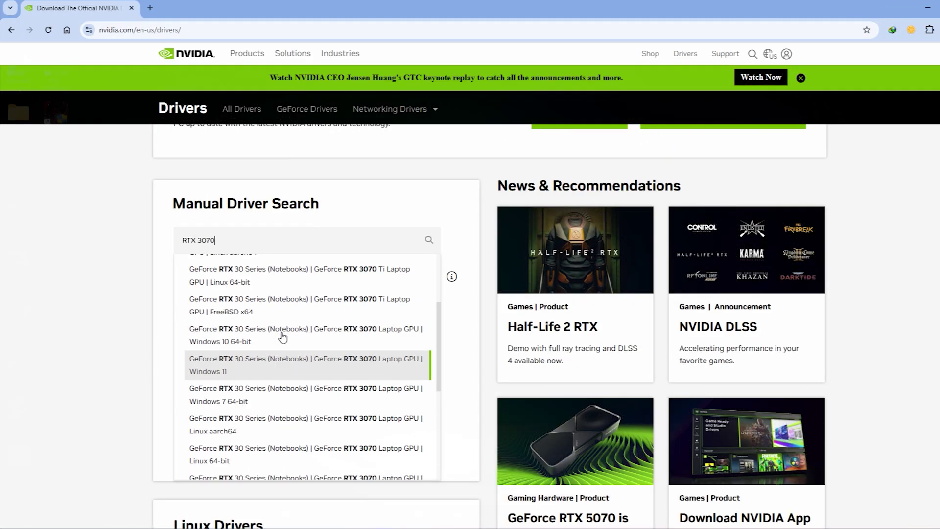
pyautogui.scroll(-5, 282, 337)
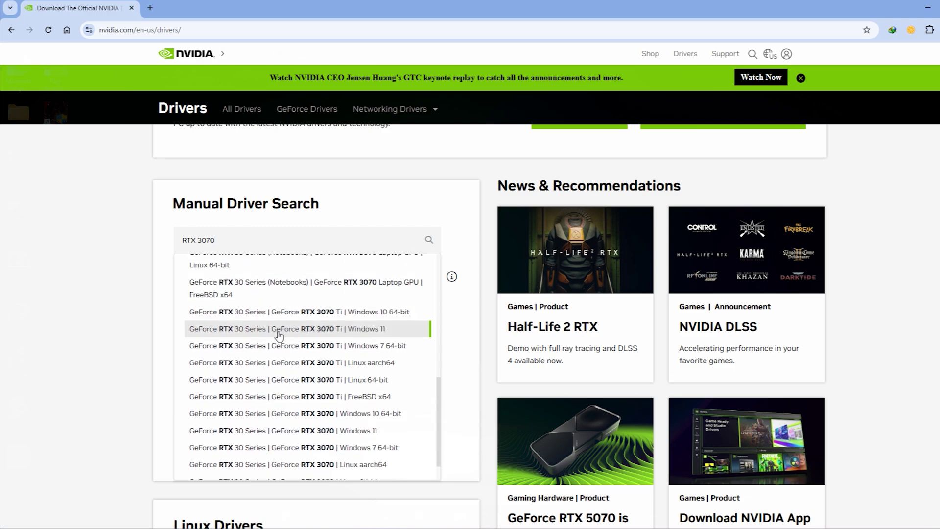
pyautogui.scroll(-2, 282, 381)
pyautogui.click(281, 401)
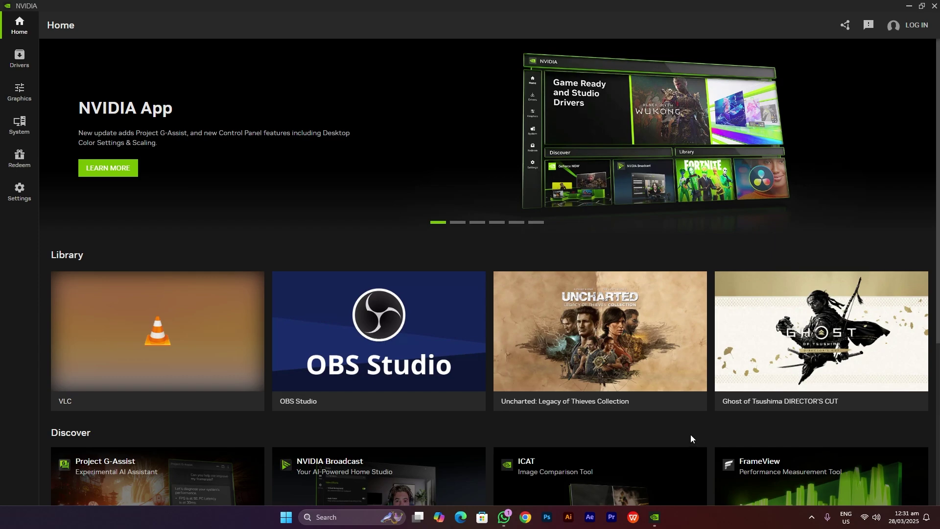
# Open Ghost of Tsushima DIRECTOR'S CUT settings, preview Recommended, then return to custom settings.
pyautogui.moveTo(816, 357)
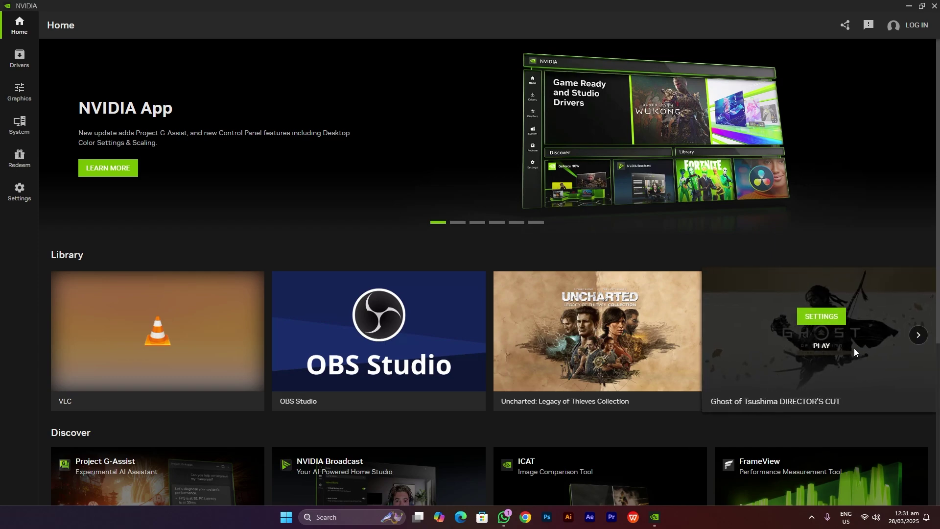
pyautogui.click(823, 319)
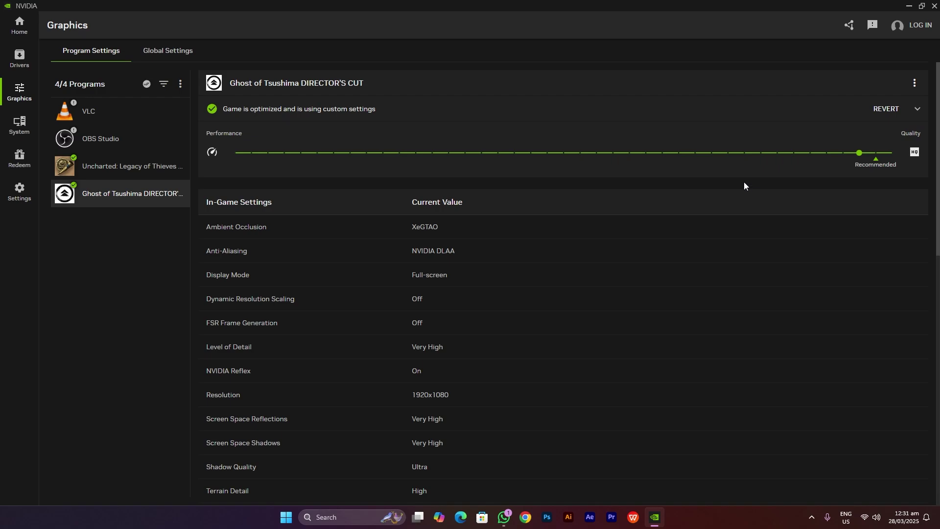
pyautogui.click(876, 156)
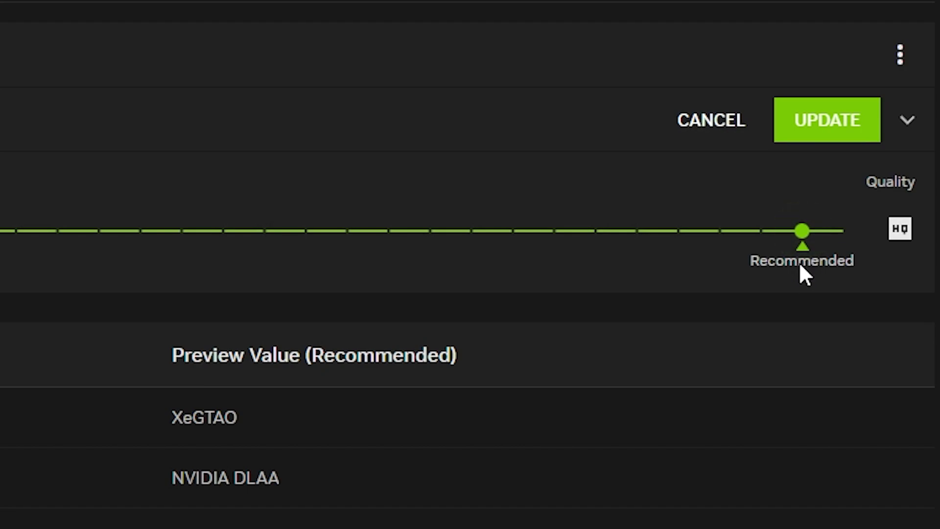
pyautogui.click(766, 235)
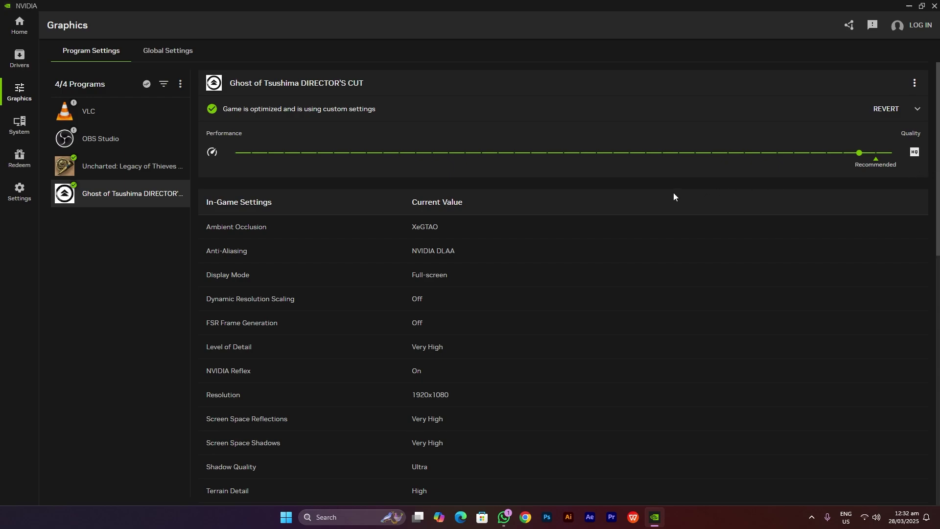
# Open DLSS Override - Model Presets, keeping per-technology settings and Super Resolution on Latest.
pyautogui.moveTo(936, 186); pyautogui.dragTo(938, 405)
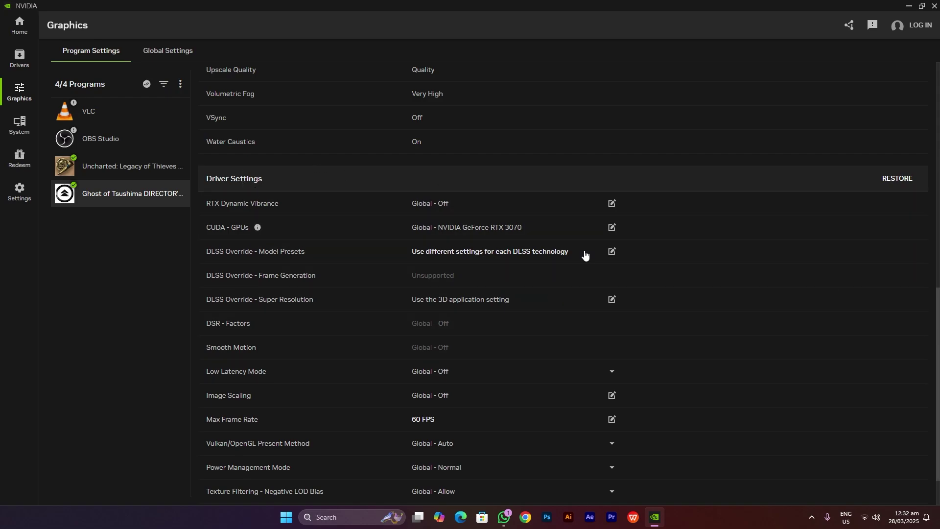
pyautogui.scroll(-2, 671, 272)
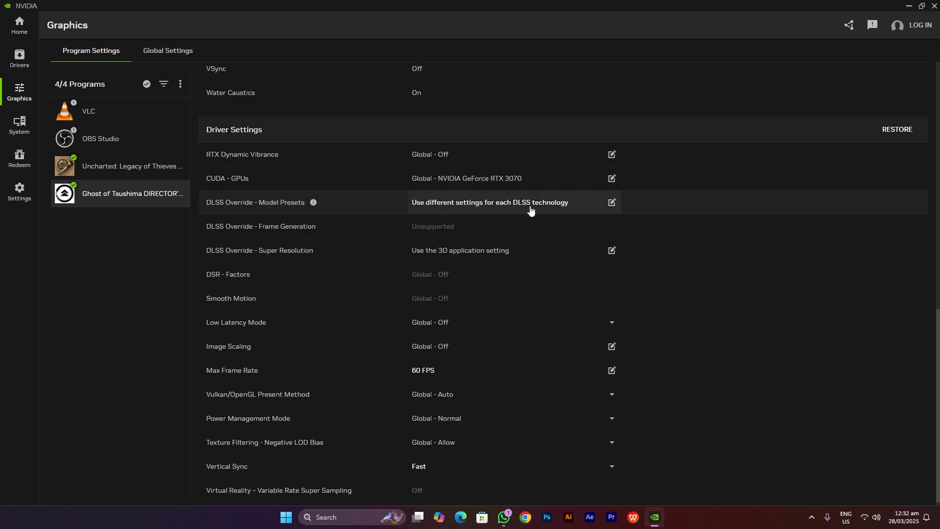
pyautogui.click(474, 204)
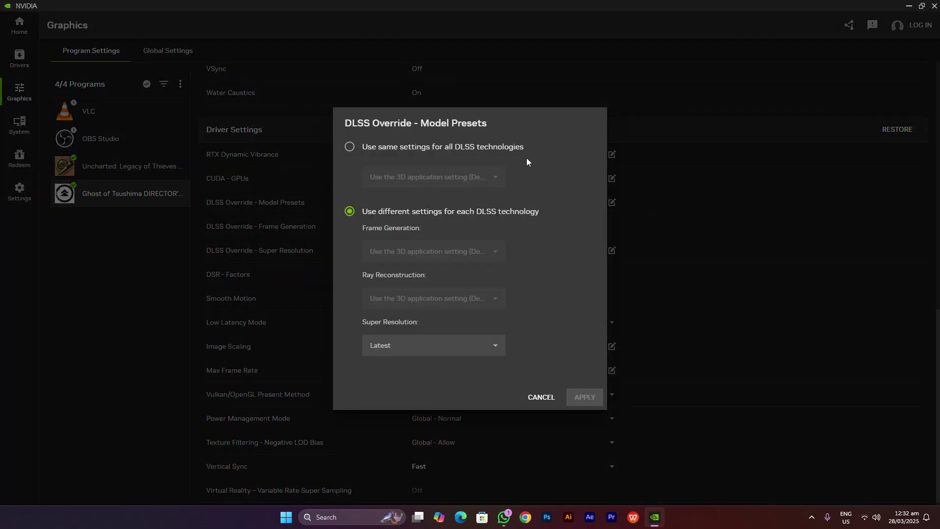
pyautogui.click(350, 148)
pyautogui.click(350, 212)
pyautogui.click(443, 352)
pyautogui.scroll(-3, 421, 386)
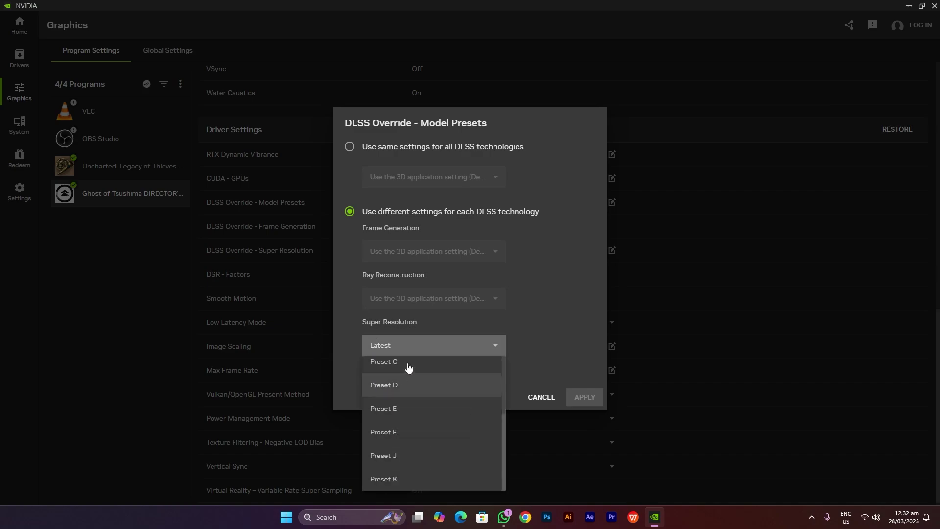
pyautogui.scroll(3, 421, 485)
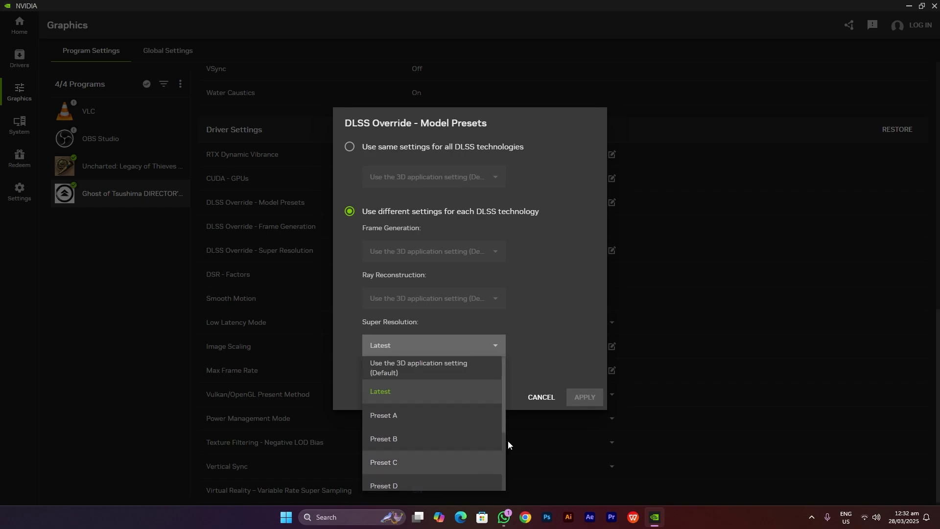
pyautogui.click(397, 397)
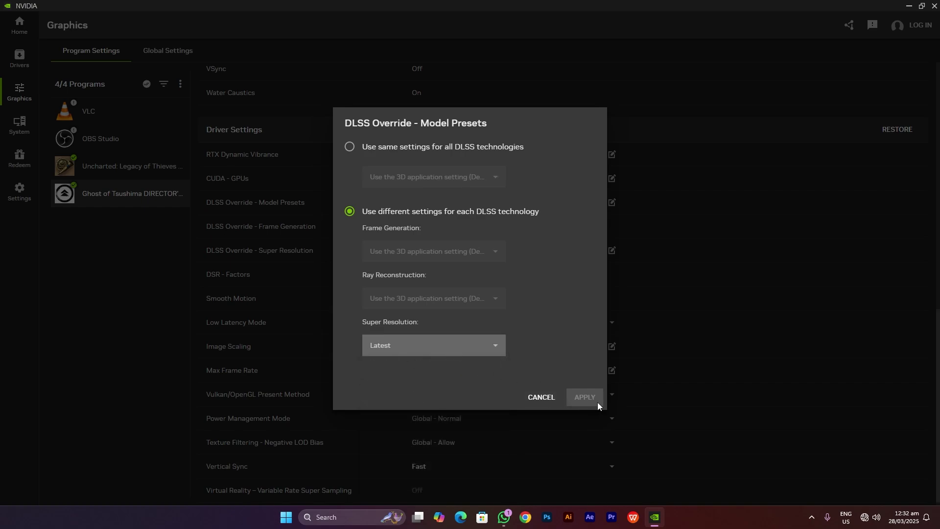
# Close the DLSS override dialog unchanged and cap Max Frame Rate at 115 FPS.
pyautogui.click(542, 401)
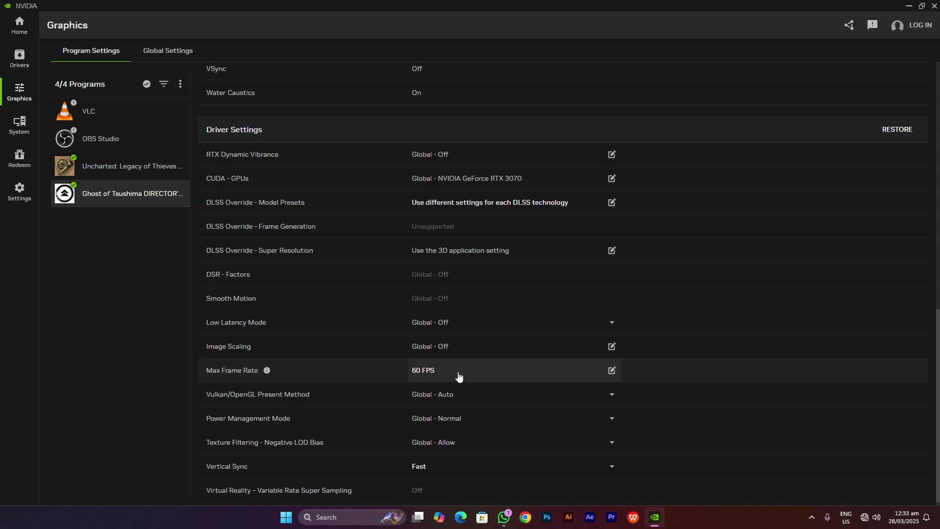
pyautogui.click(422, 375)
pyautogui.moveTo(368, 291); pyautogui.dragTo(380, 293)
pyautogui.click(568, 319)
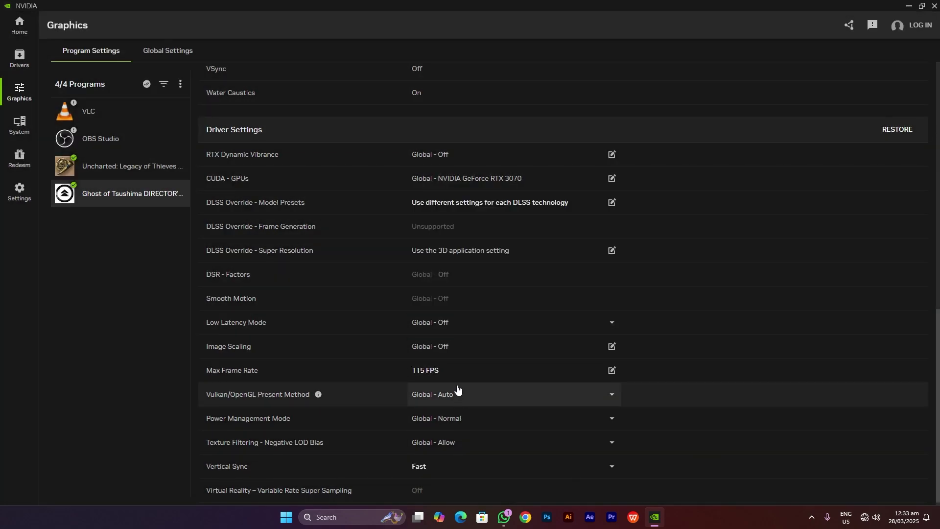
# Keep Vertical Sync set to Fast for Ghost of Tsushima.
pyautogui.scroll(-1, 447, 374)
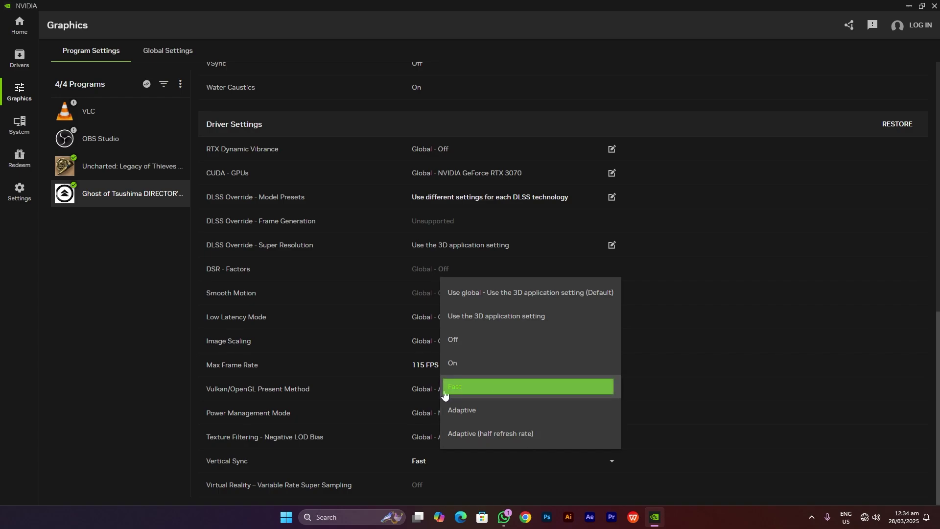
pyautogui.click(478, 392)
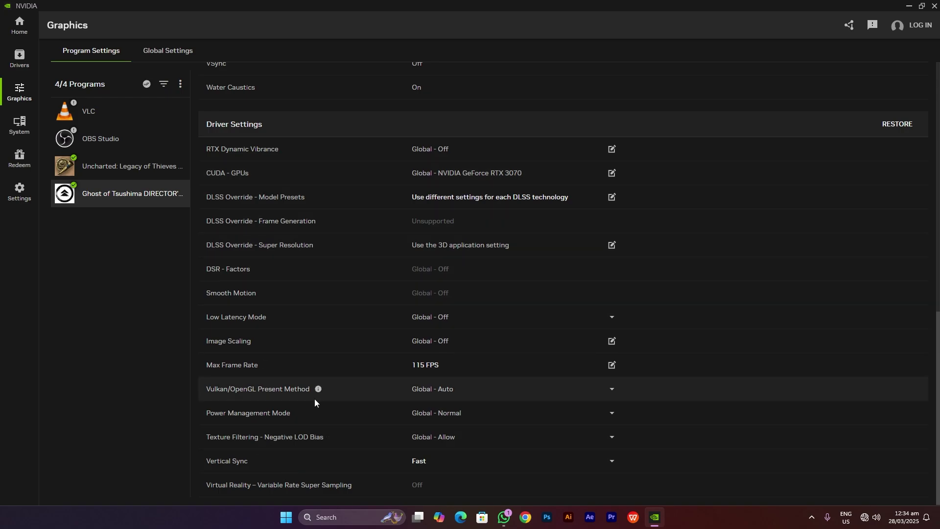
pyautogui.scroll(6, 314, 398)
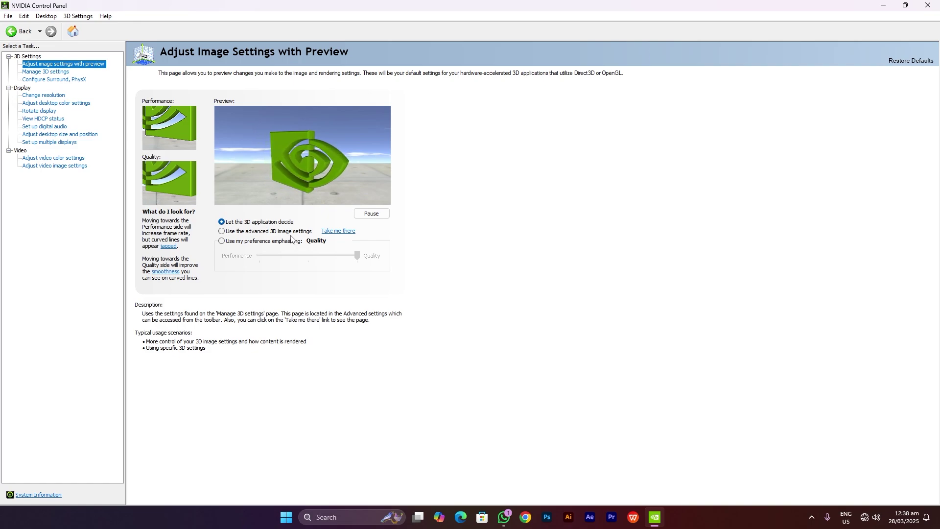
# Choose 'Use the advanced 3D image settings', apply, and go to Manage 3D Settings.
pyautogui.click(235, 233)
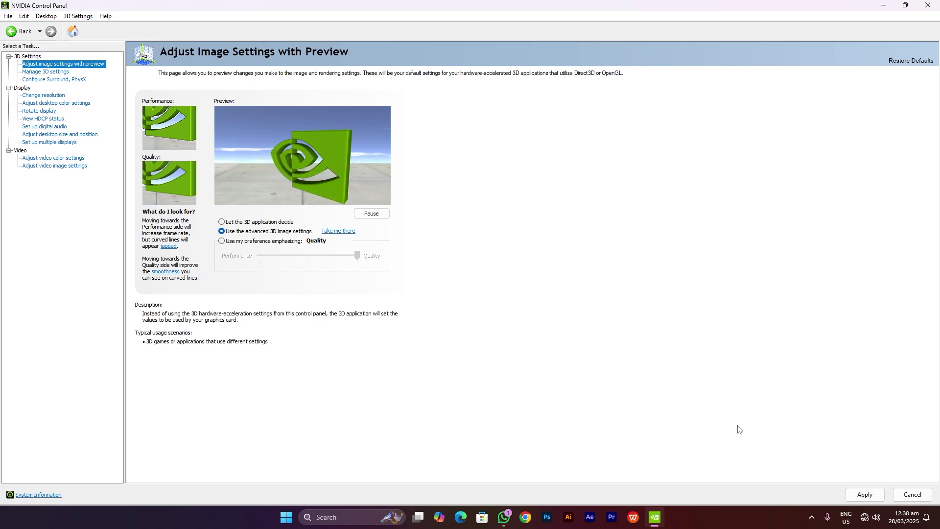
pyautogui.click(245, 231)
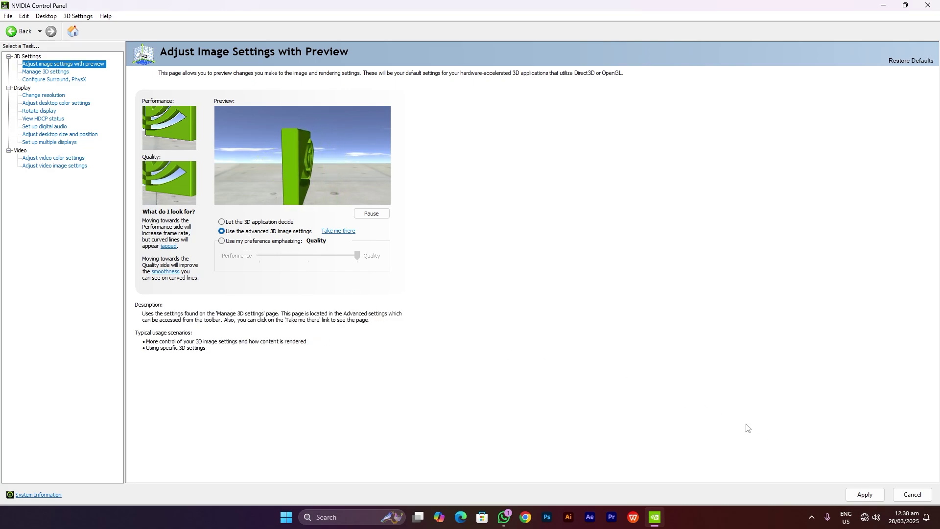
pyautogui.click(852, 495)
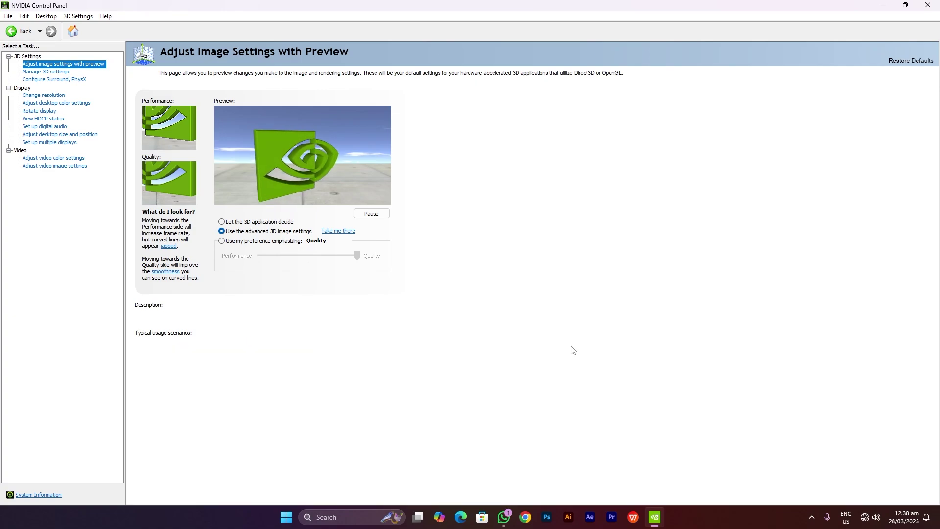
pyautogui.click(338, 232)
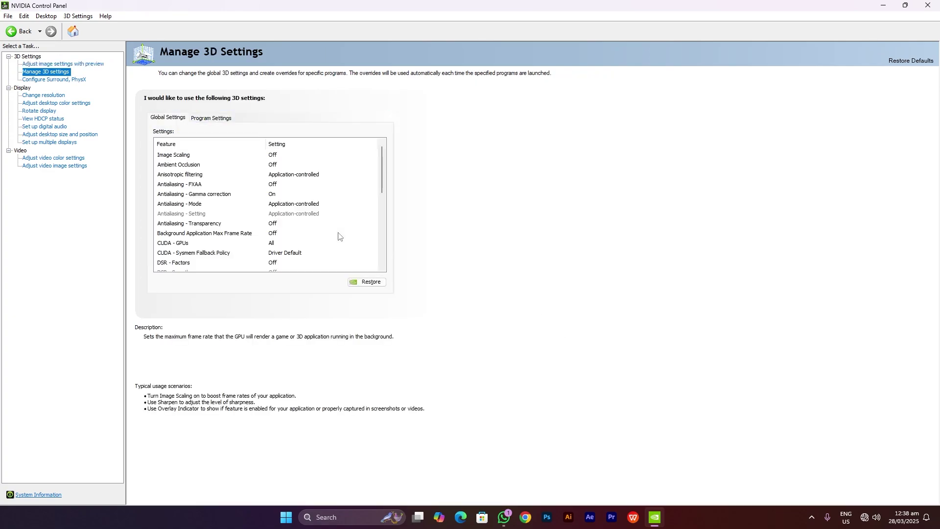
# Select Ghost of Tsushima: Directors Cut (ghostoftsushima.exe) on the Program Settings tab.
pyautogui.click(205, 119)
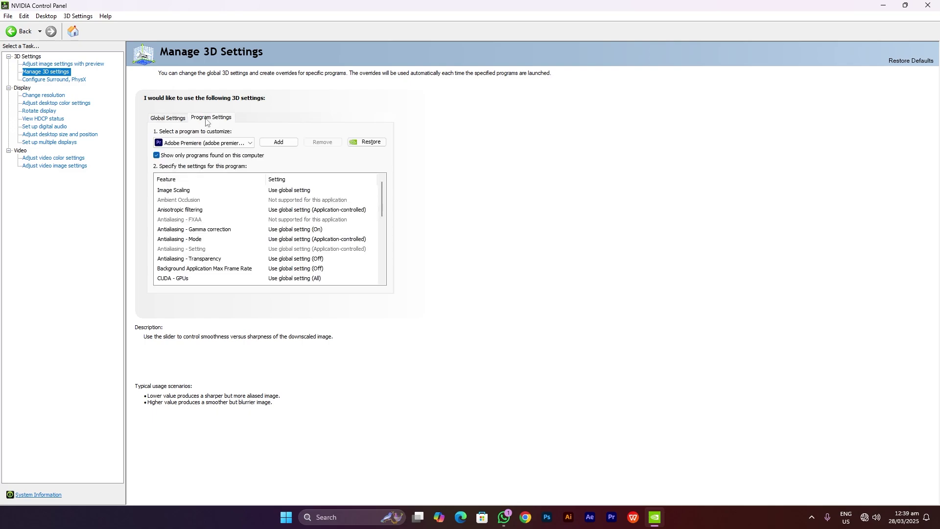
pyautogui.click(198, 142)
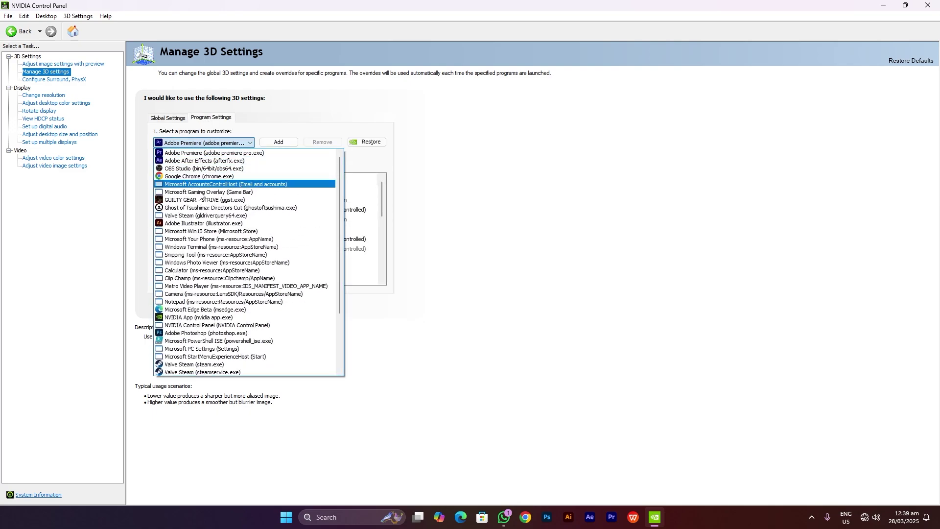
pyautogui.click(266, 208)
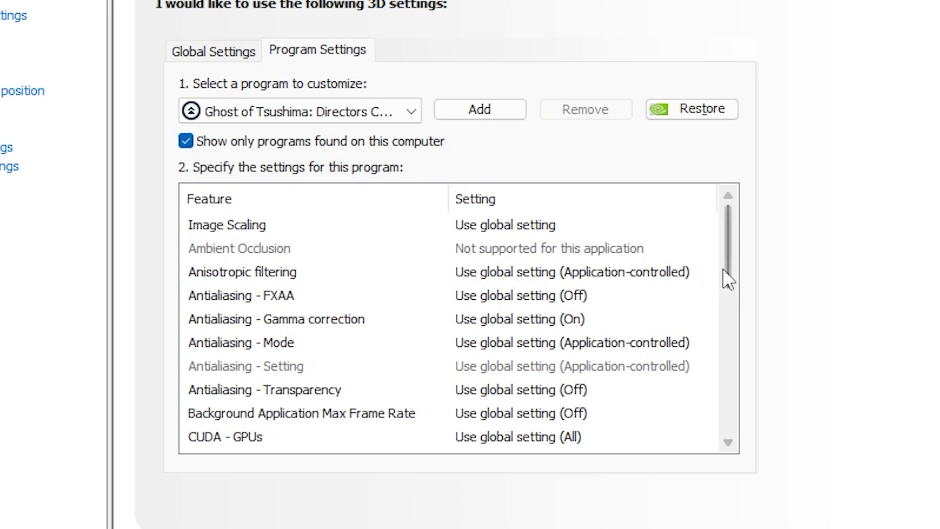
pyautogui.moveTo(728, 273); pyautogui.dragTo(732, 321)
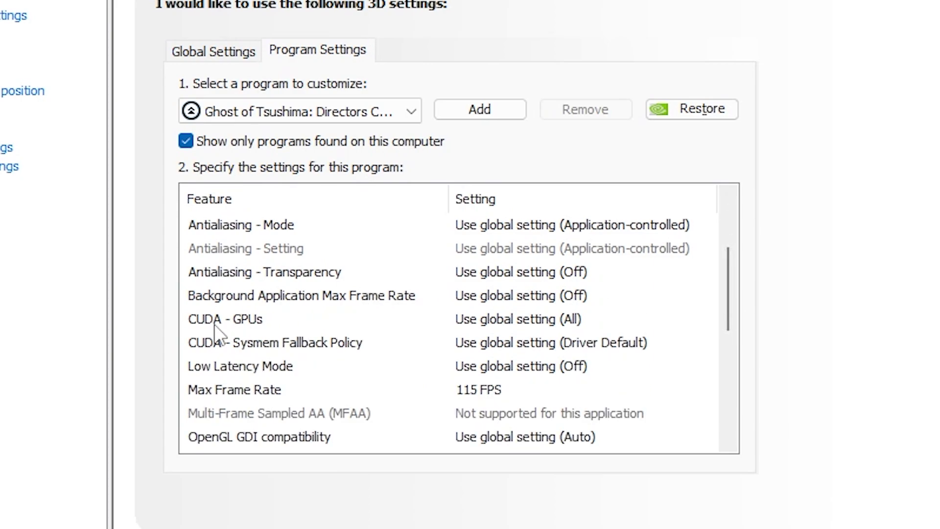
# Set CUDA - GPUs to use the GeForce RTX 3070.
pyautogui.click(504, 318)
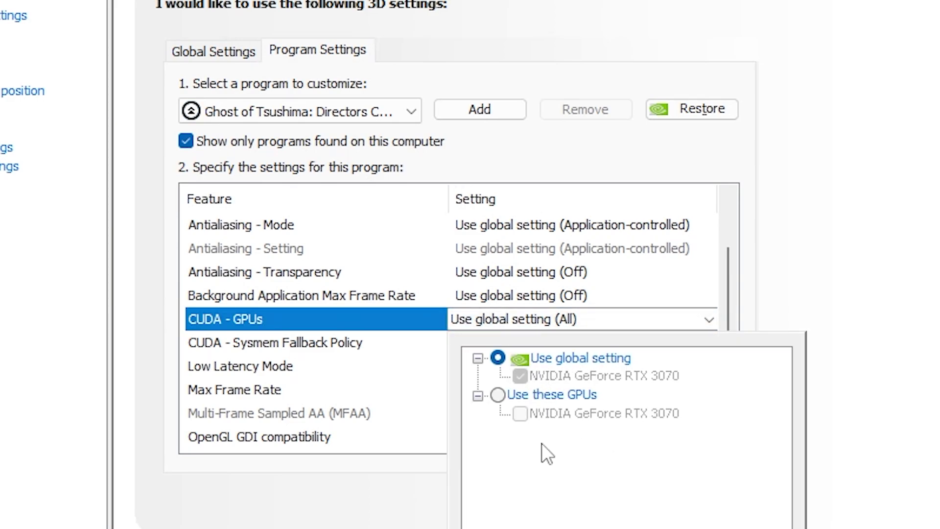
pyautogui.click(497, 394)
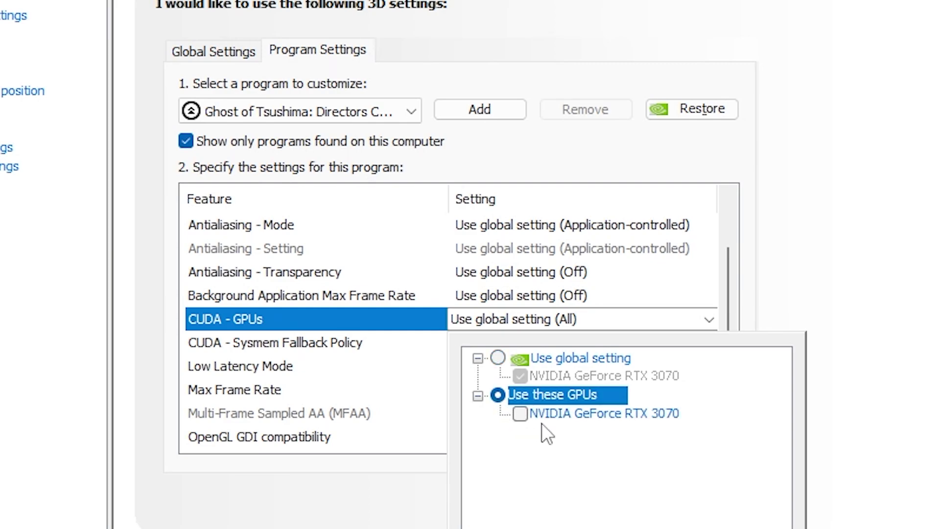
pyautogui.click(520, 414)
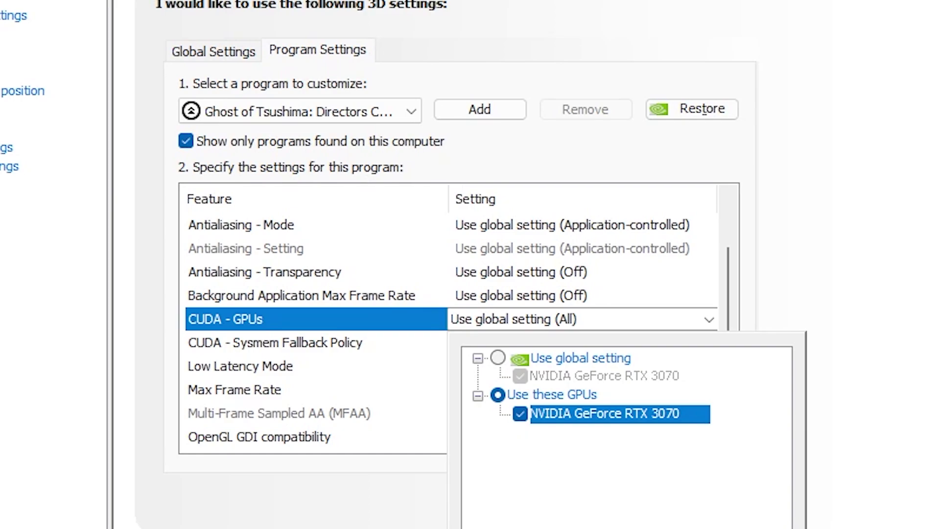
pyautogui.press('Return')
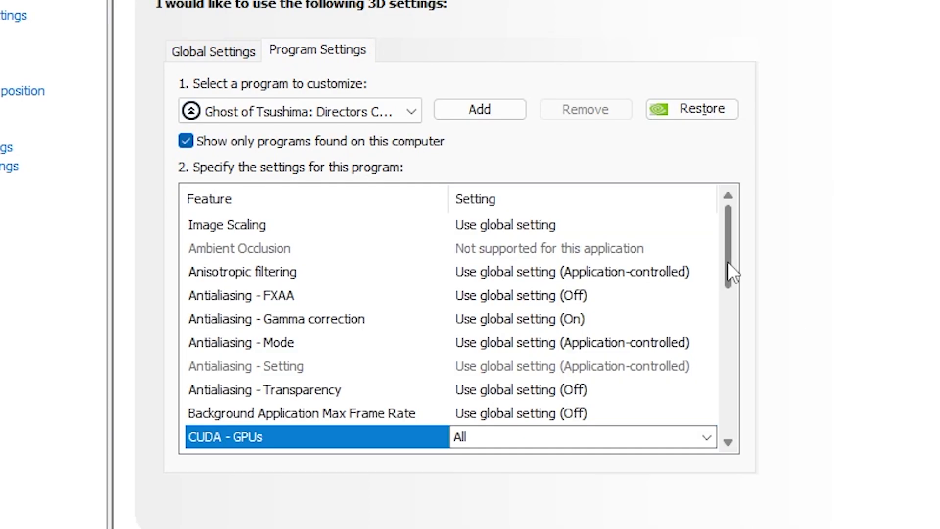
# Turn Low Latency Mode On for Ghost of Tsushima.
pyautogui.moveTo(729, 262); pyautogui.dragTo(718, 330)
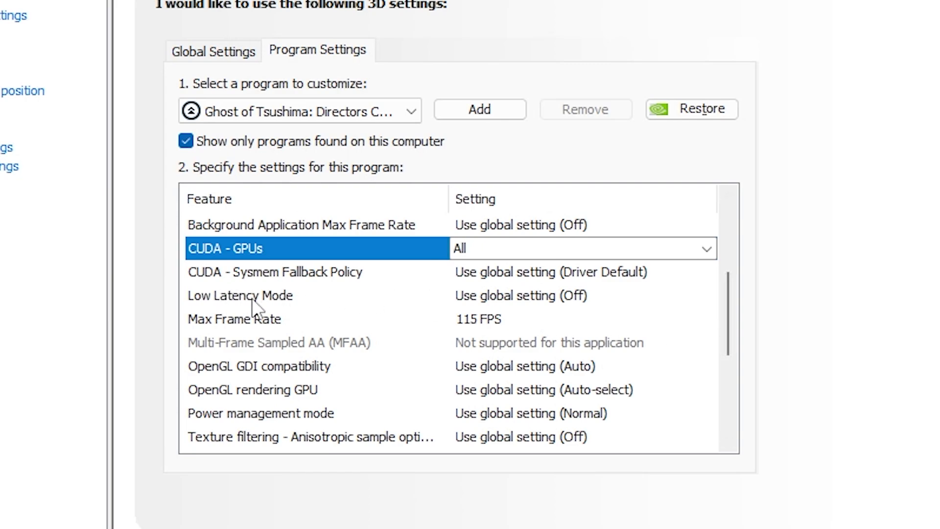
pyautogui.click(489, 298)
pyautogui.click(516, 354)
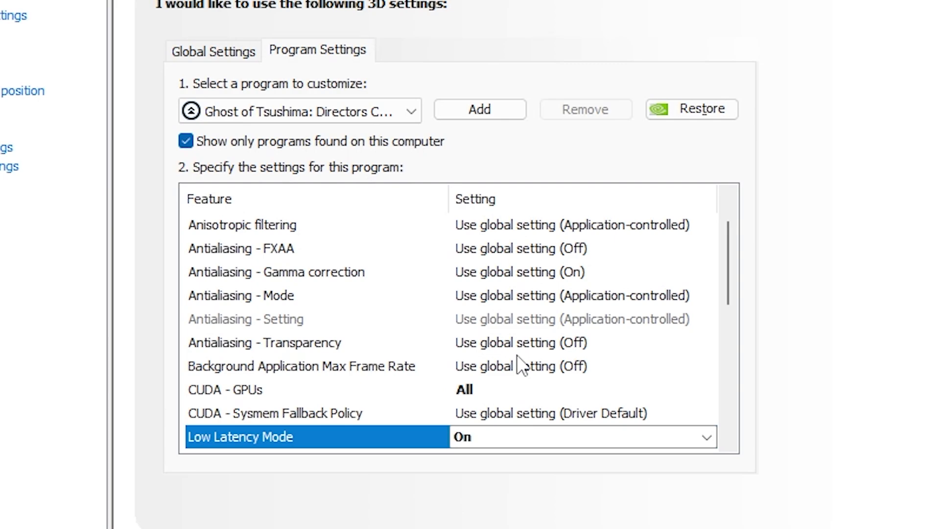
# Set Texture filtering - Quality to Performance in the Ghost of Tsushima profile.
pyautogui.moveTo(734, 287); pyautogui.dragTo(740, 369)
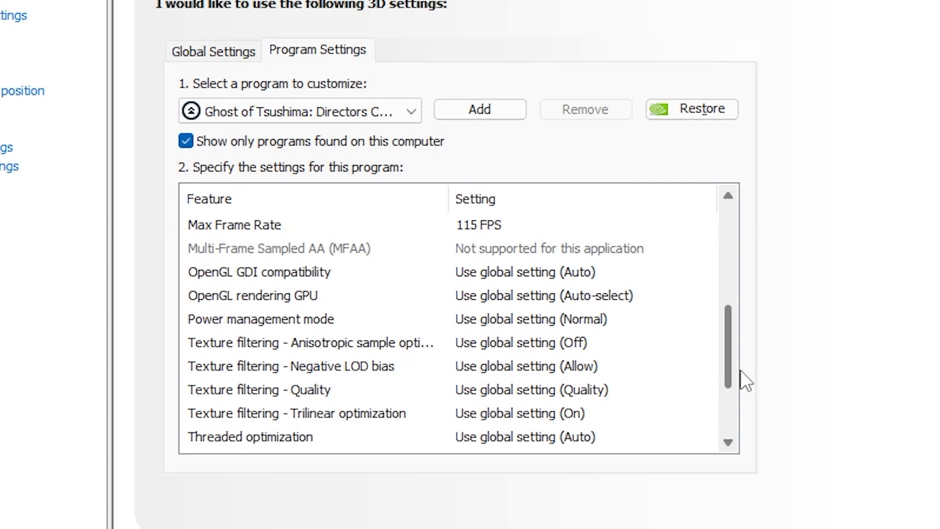
pyautogui.click(558, 395)
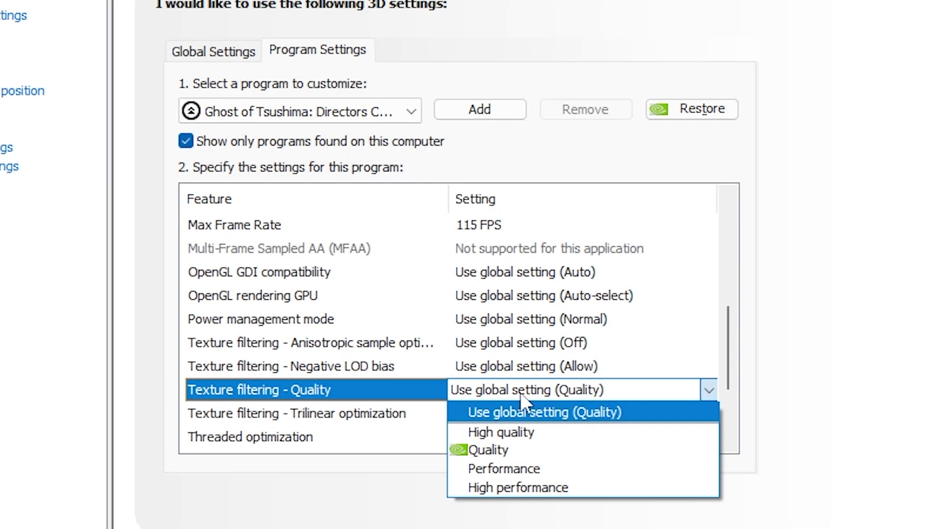
pyautogui.click(506, 468)
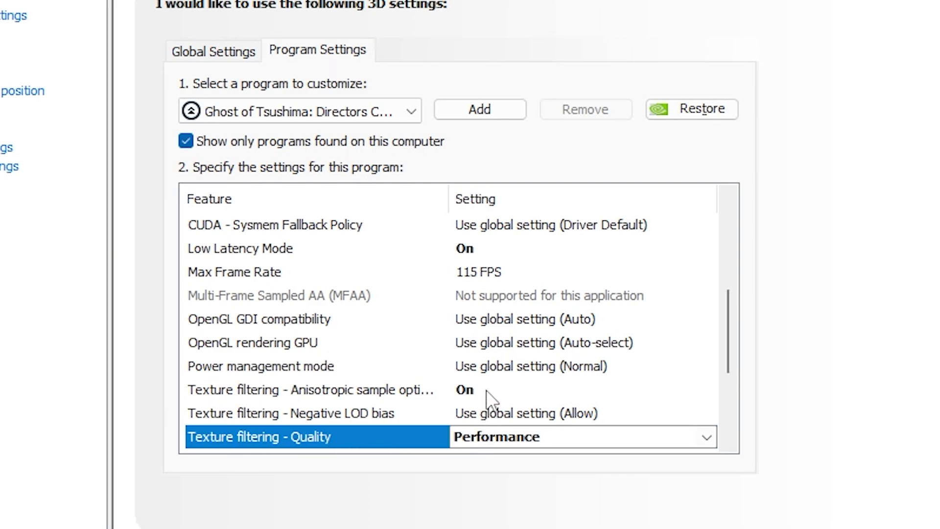
pyautogui.scroll(-3, 487, 389)
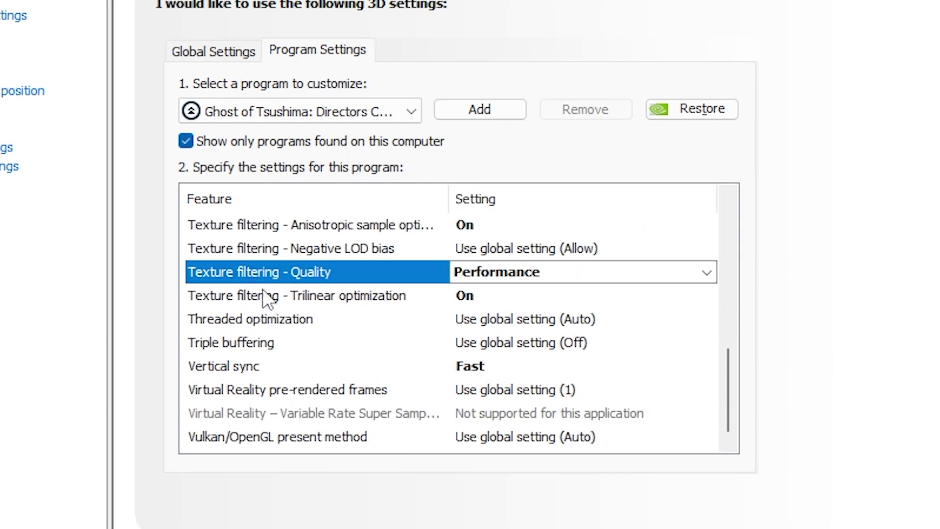